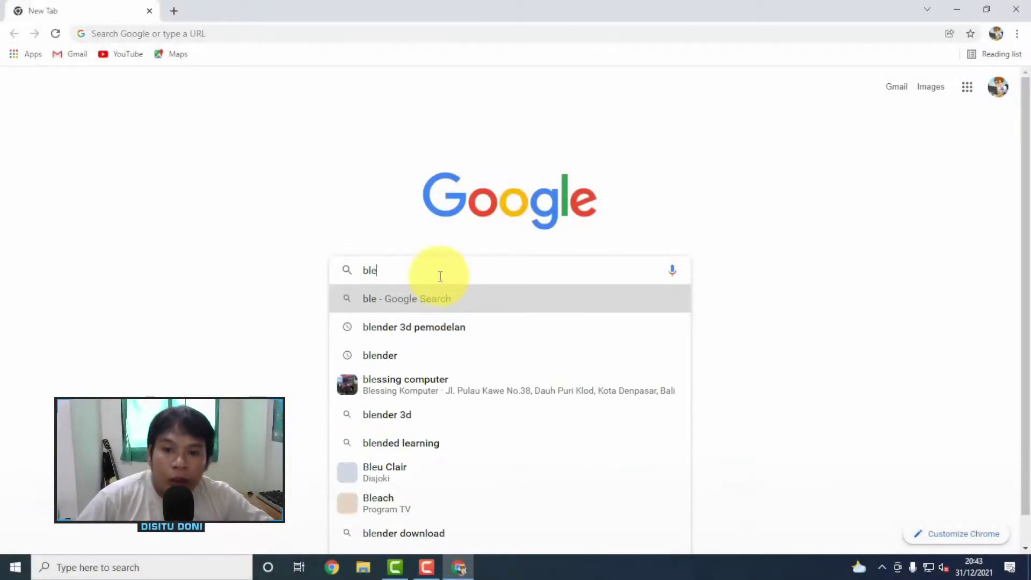
Search Google for 'blender' and go to the blender.org download page.
type("nder")
key("Return")
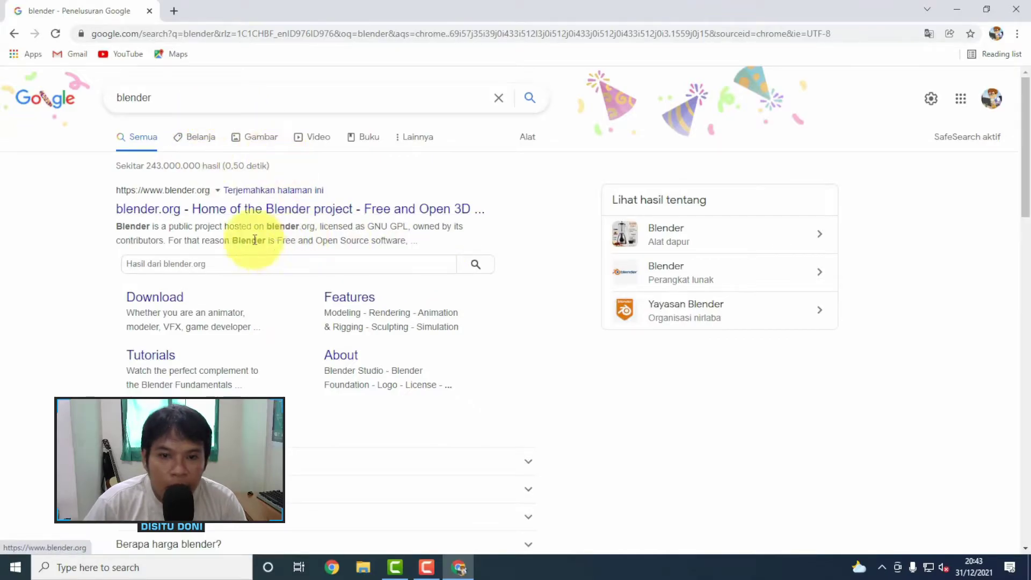
left_click(168, 196)
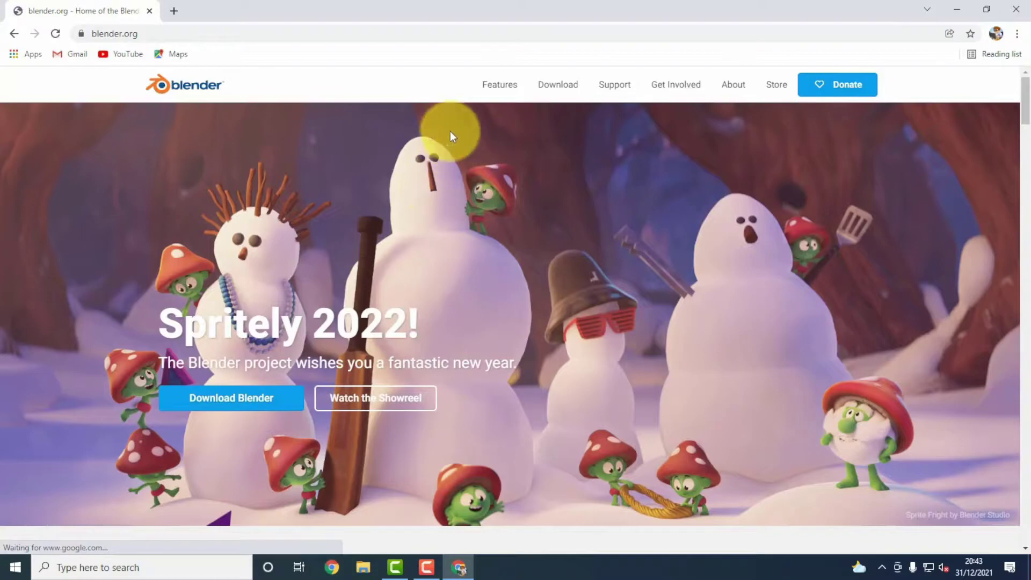
left_click(560, 86)
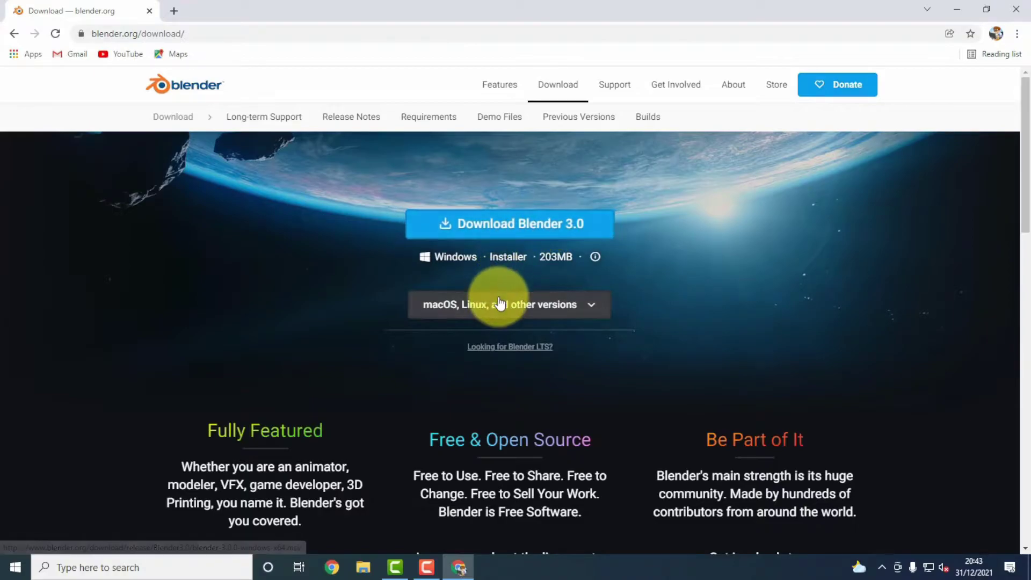
Download blender-3.0.0-windows-x64.msi and open it to start the Setup Wizard.
left_click(496, 226)
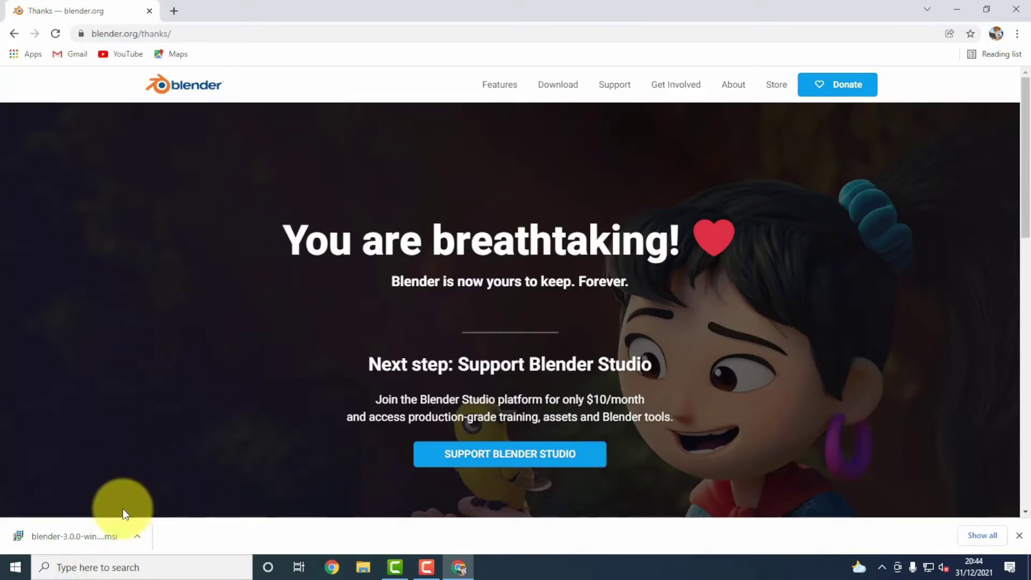
left_click(105, 538)
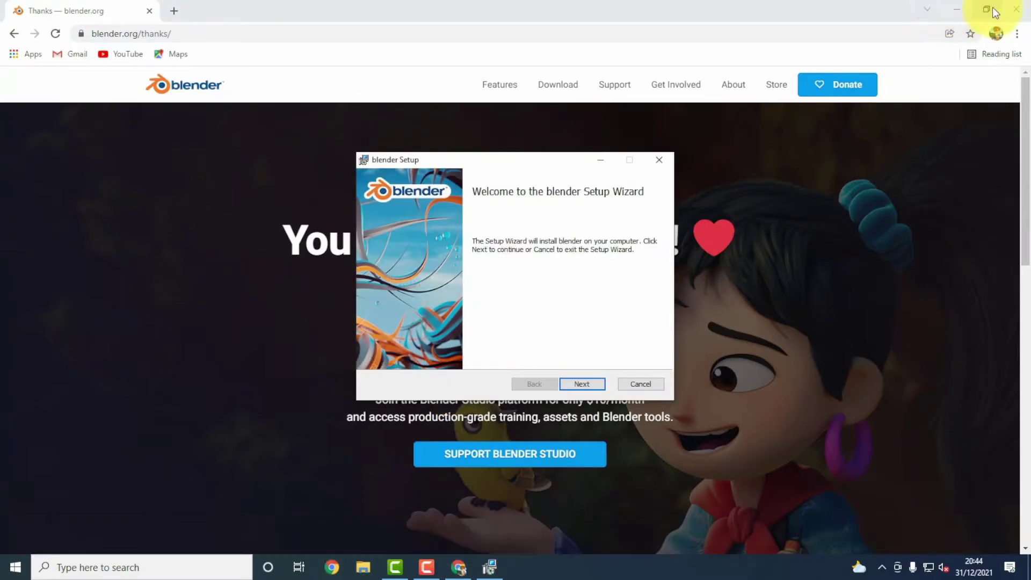
Close Chrome and accept the Blender license agreement in the setup wizard.
left_click(1013, 11)
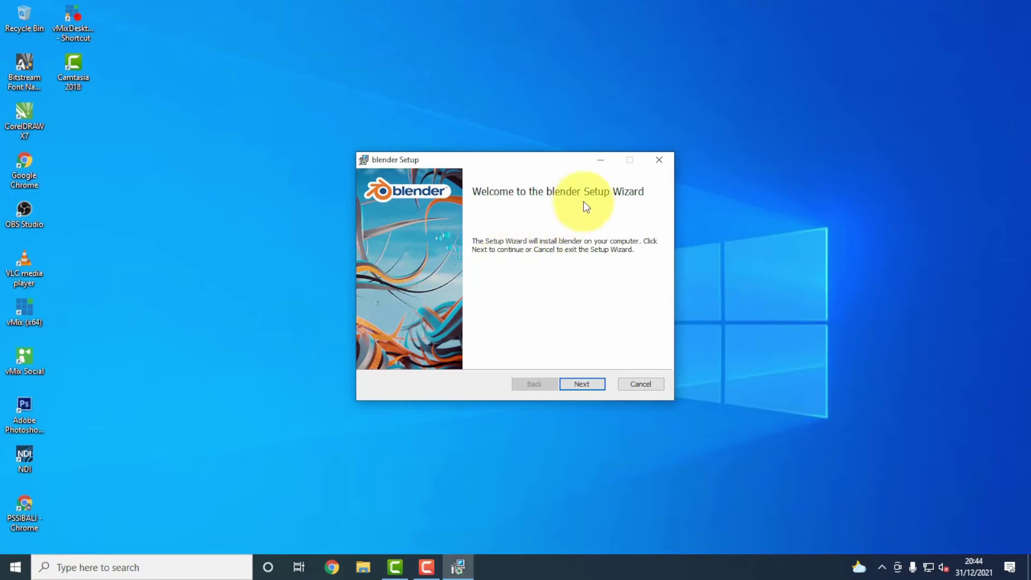
left_click(582, 383)
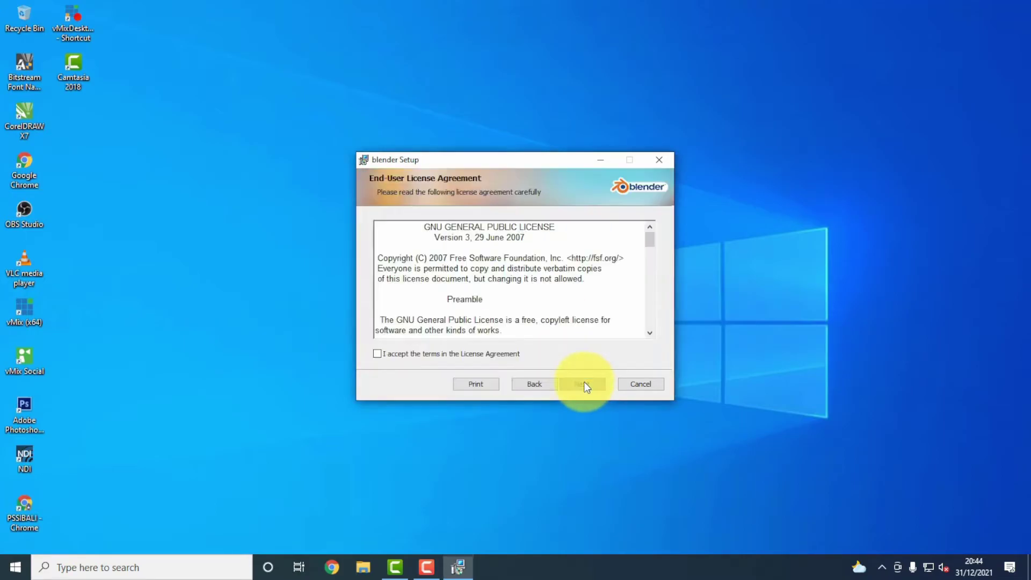
left_click(383, 353)
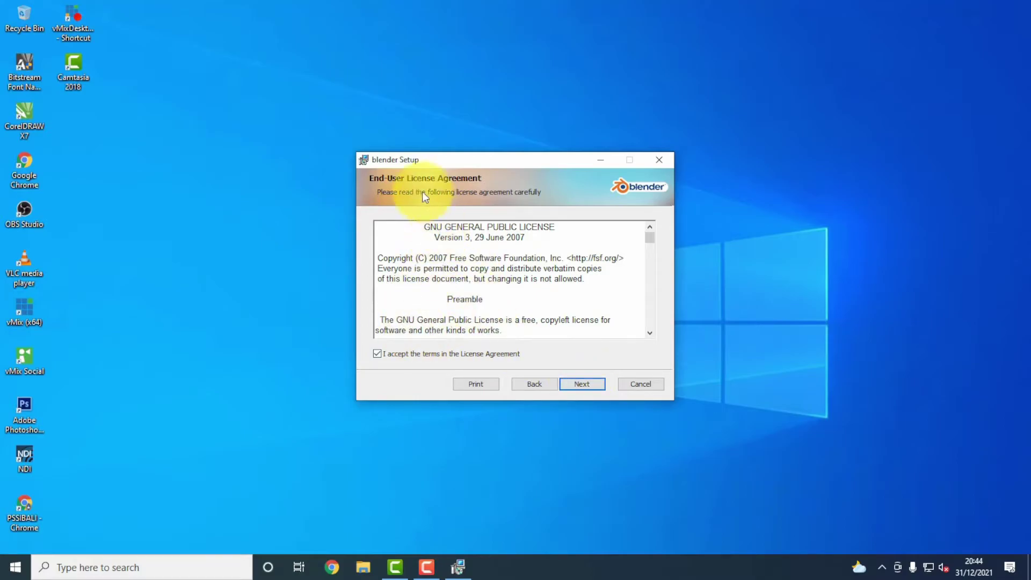
Keep the default Custom Setup options and install Blender.
left_click(596, 386)
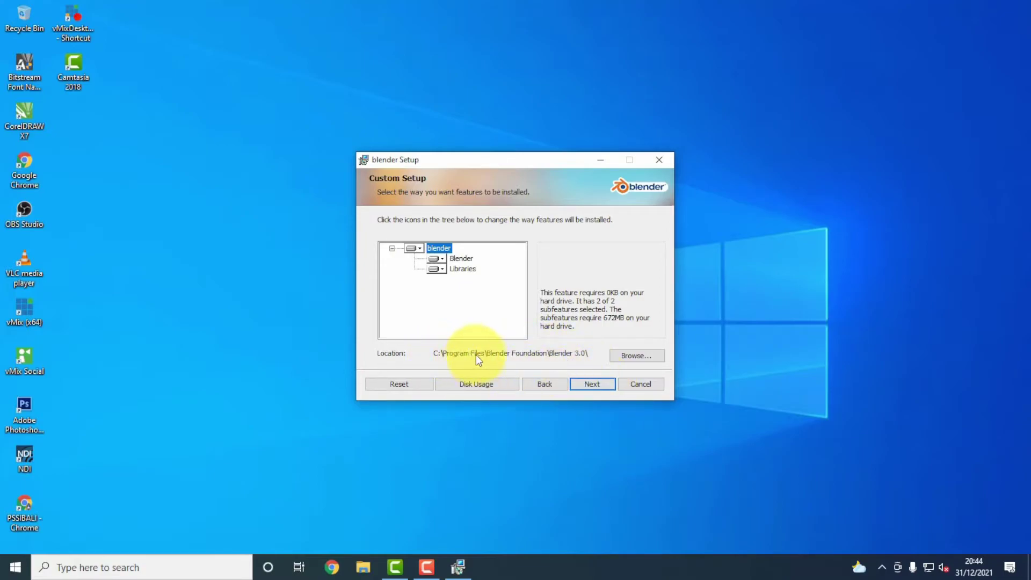
left_click(595, 386)
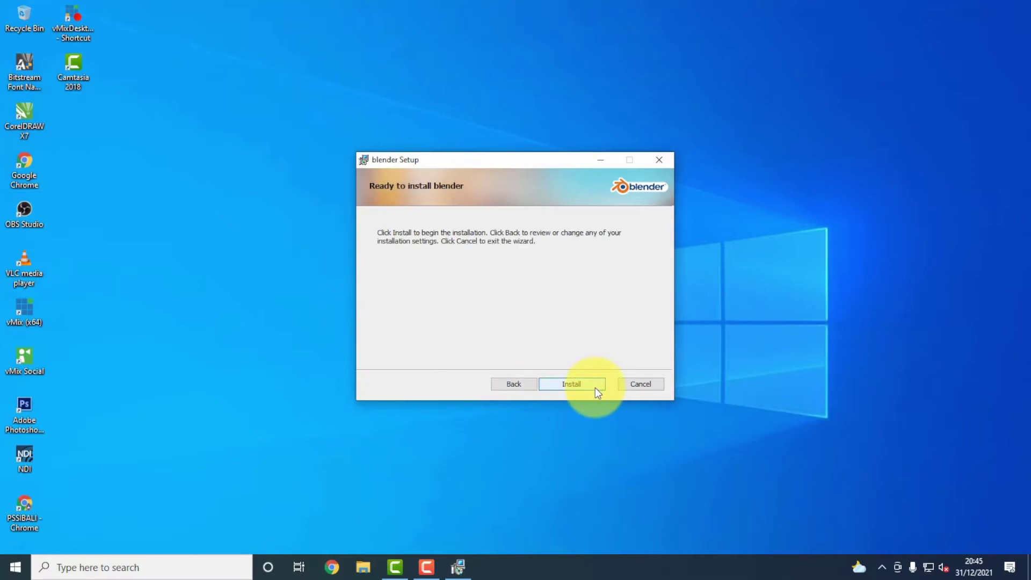
left_click(496, 381)
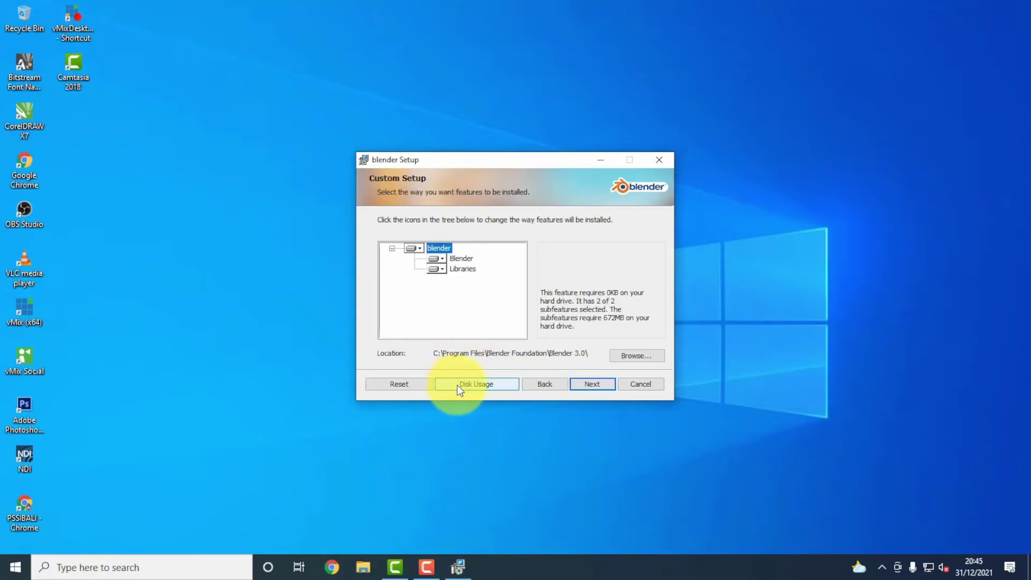
left_click(587, 383)
left_click(590, 384)
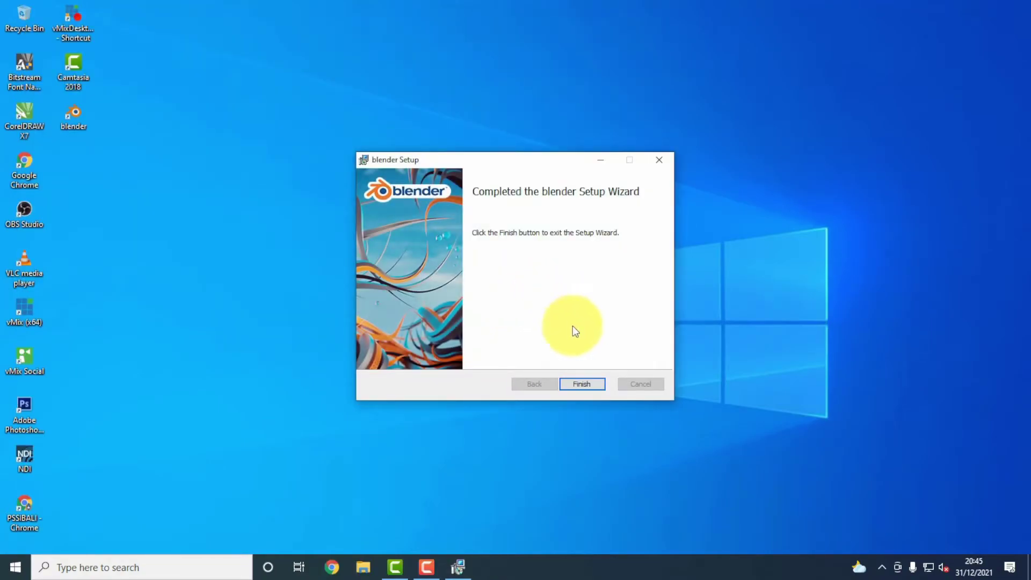
Finish the setup wizard and refresh the desktop to show the blender shortcut.
left_click(595, 384)
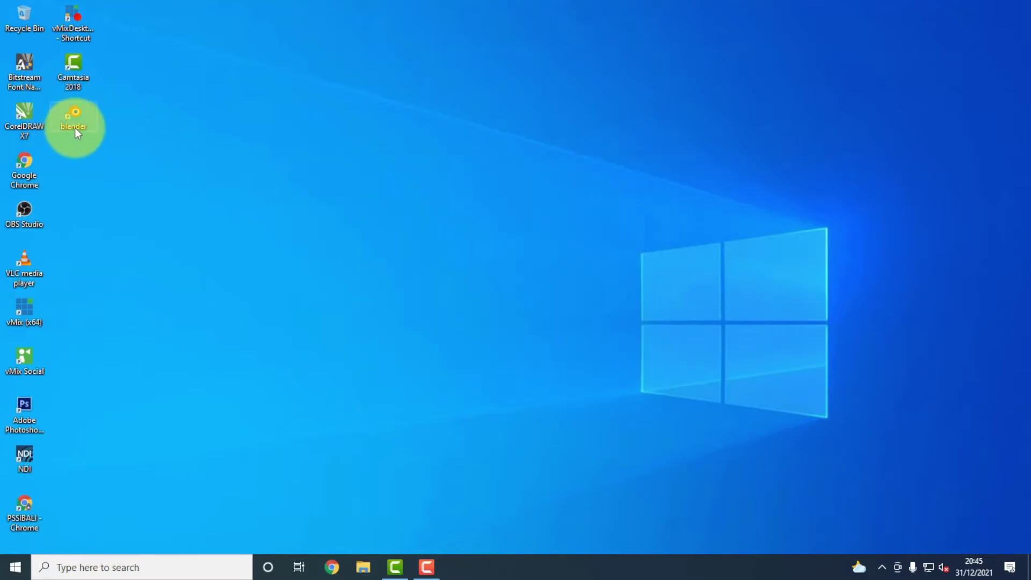
right_click(344, 156)
left_click(380, 195)
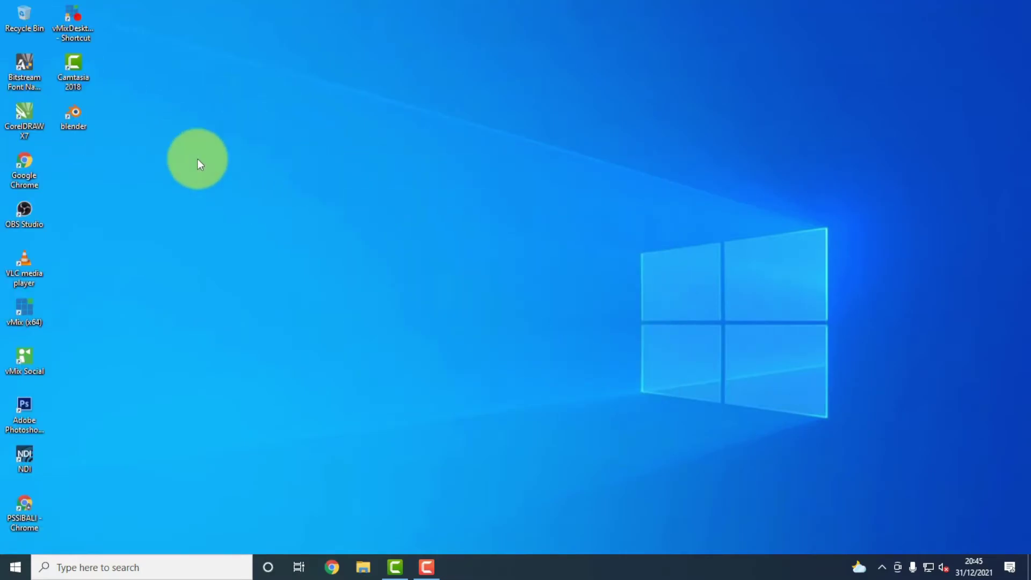
Launch Blender from the desktop shortcut, keep the default quick setup, and dismiss the splash.
double_click(79, 120)
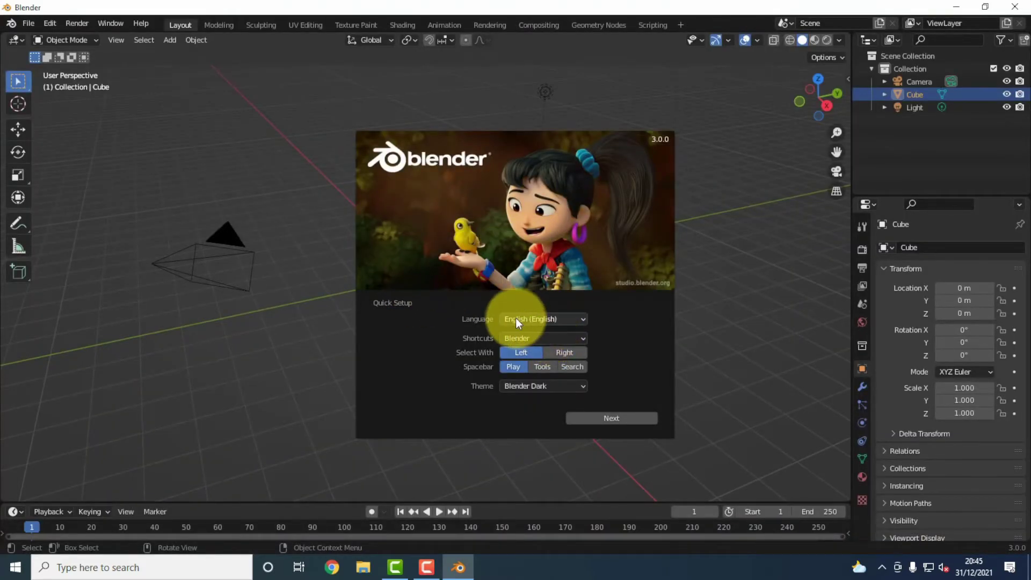
left_click(618, 418)
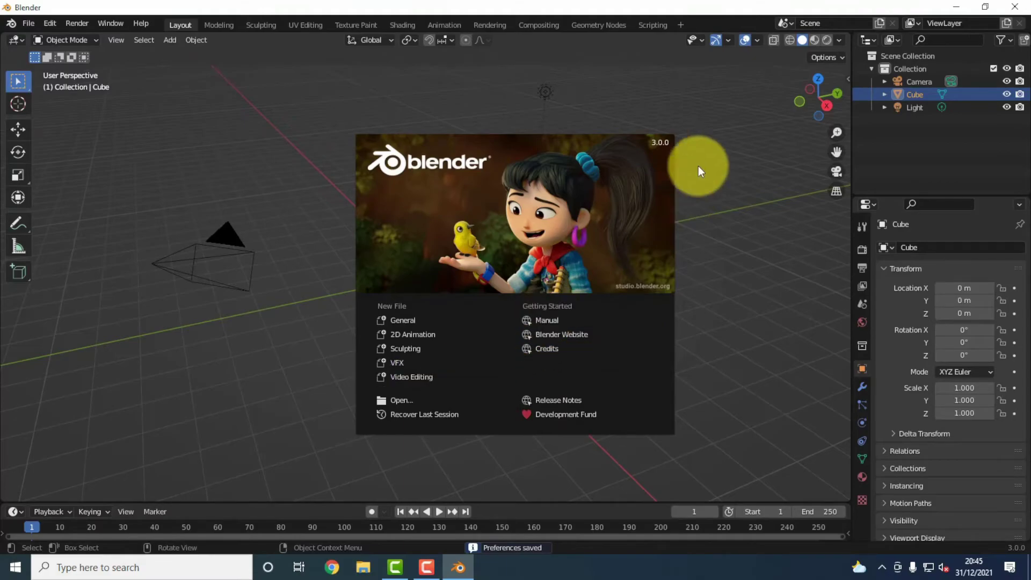
left_click(710, 198)
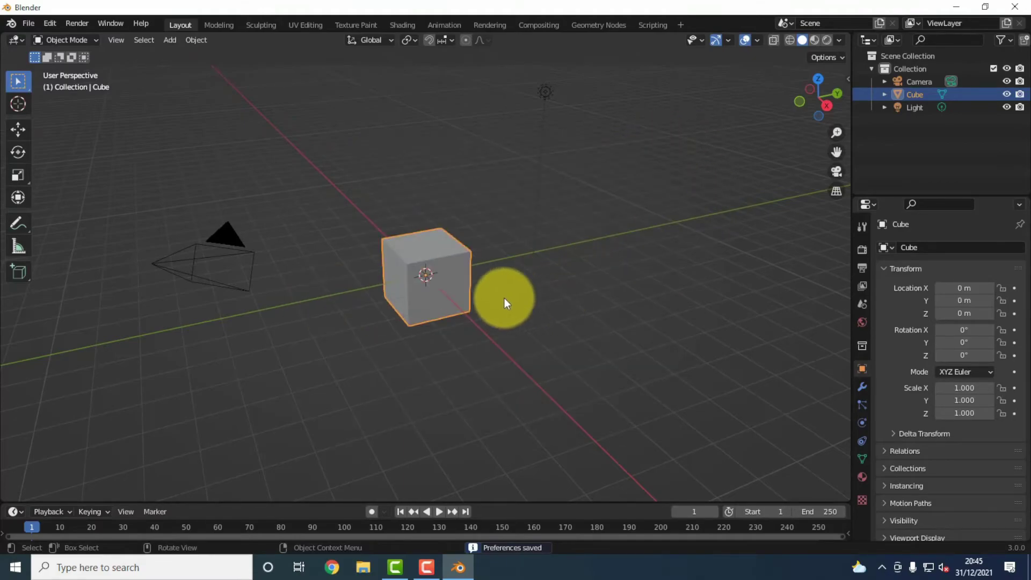
Switch to orthographic view, select the cube, and look through the scene camera.
left_click(528, 263)
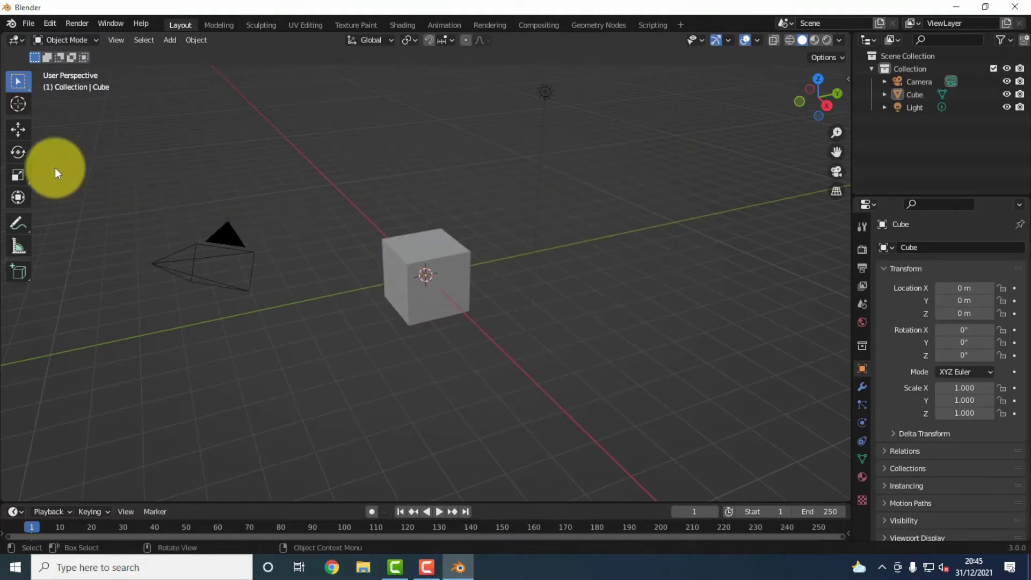
right_click(493, 278)
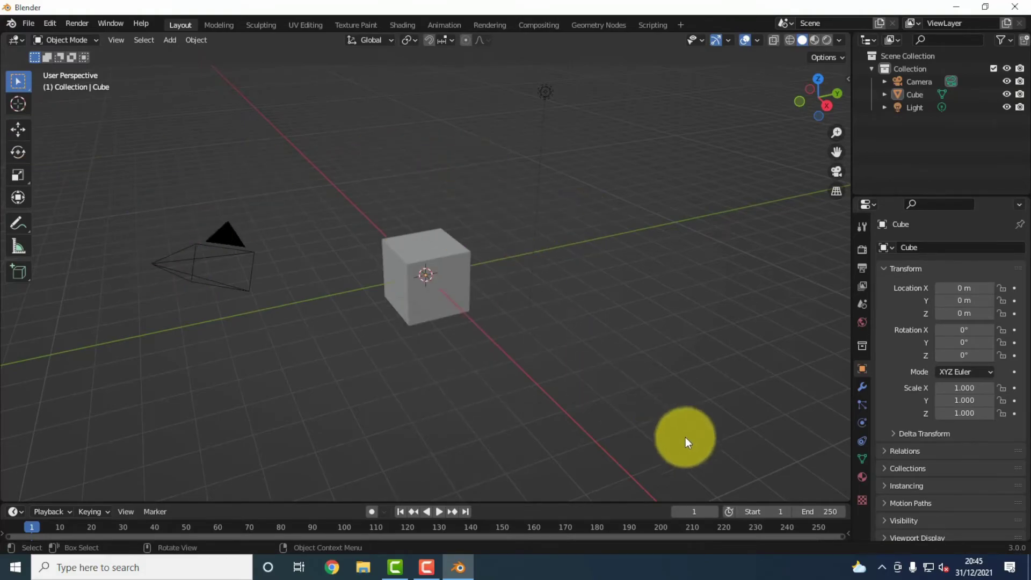
left_click(837, 195)
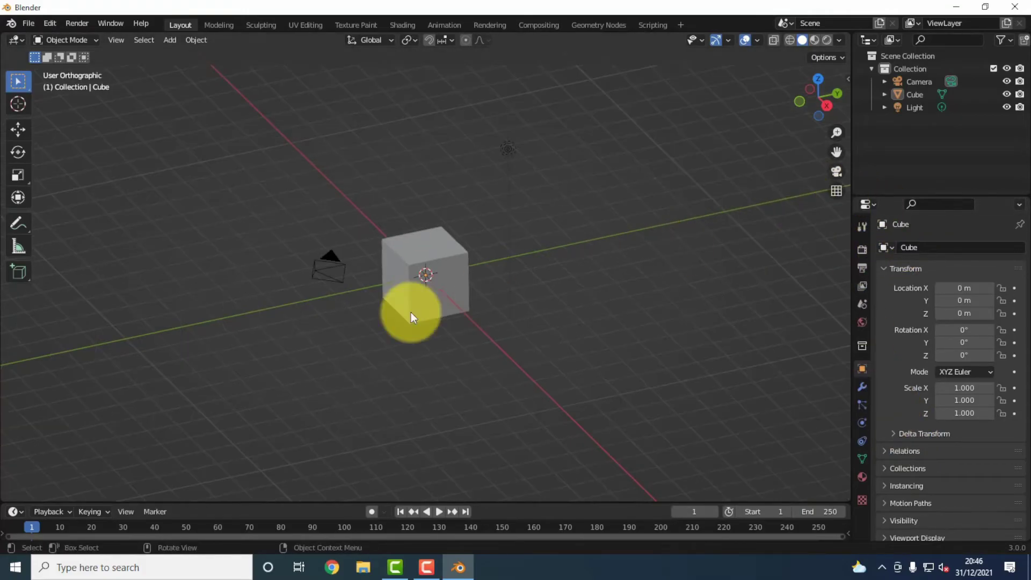
left_click(424, 290)
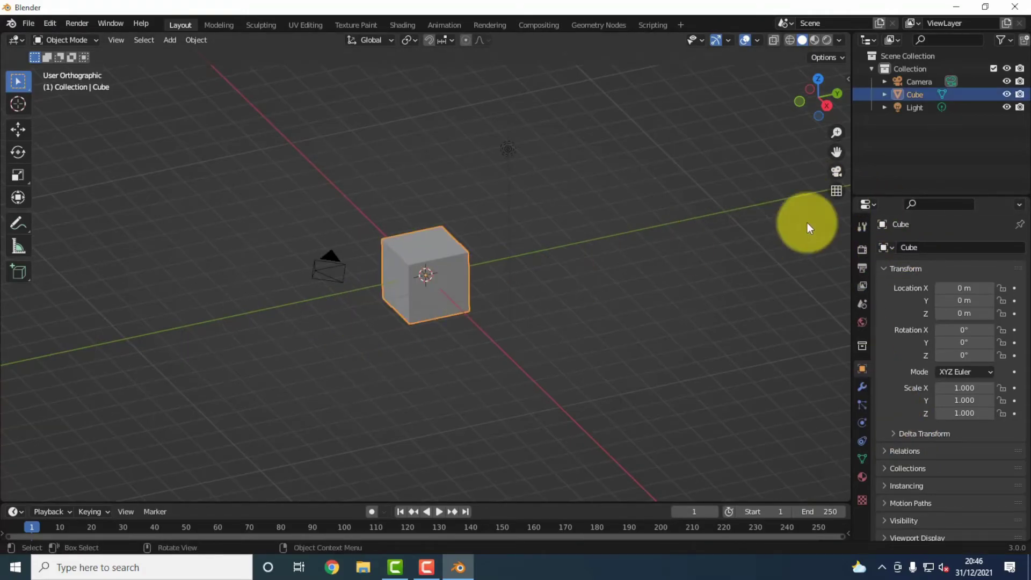
left_click(836, 171)
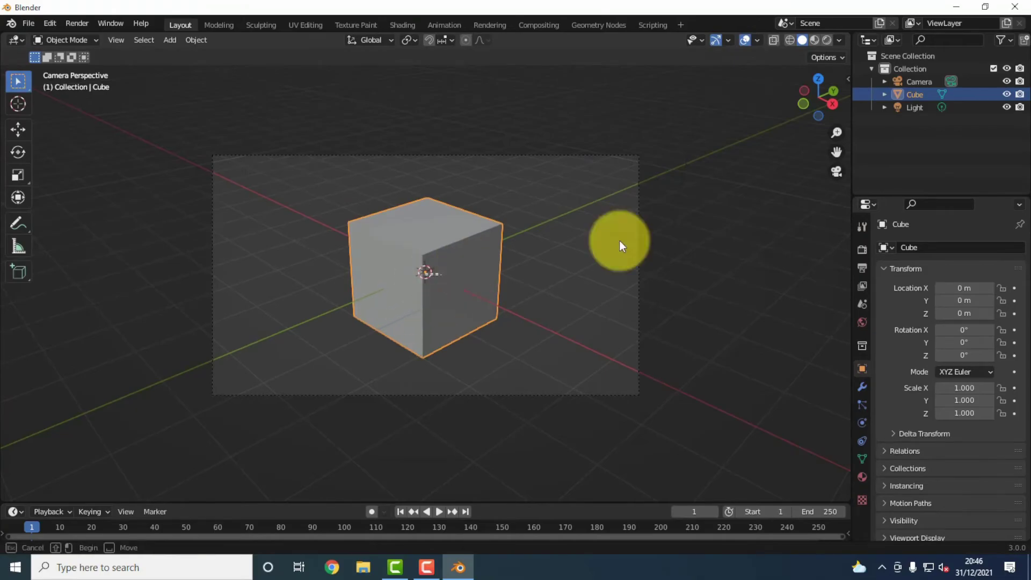
View the scene from back, top, front and left, then return to perspective camera view.
left_click(833, 96)
left_click(820, 79)
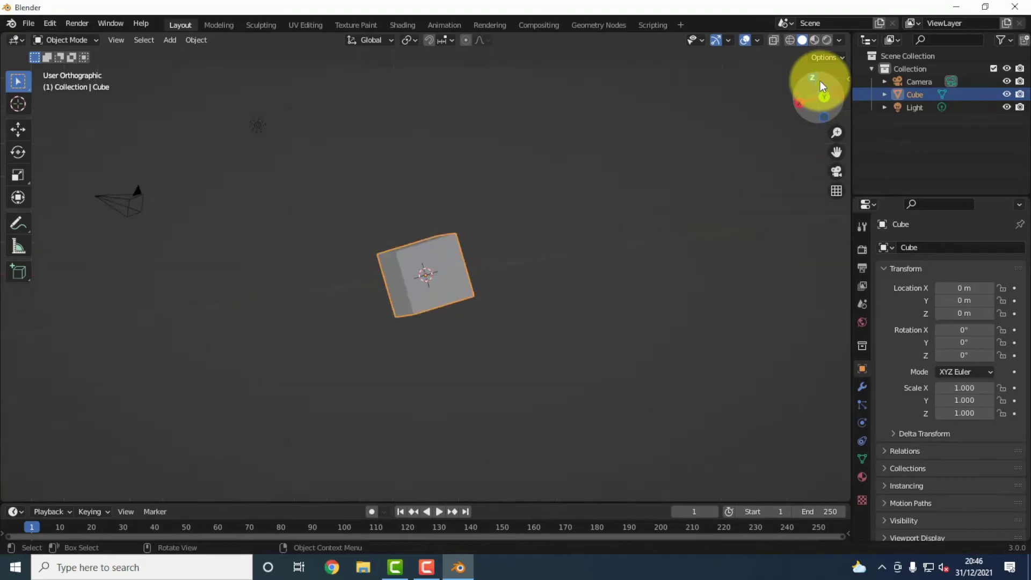
left_click(820, 118)
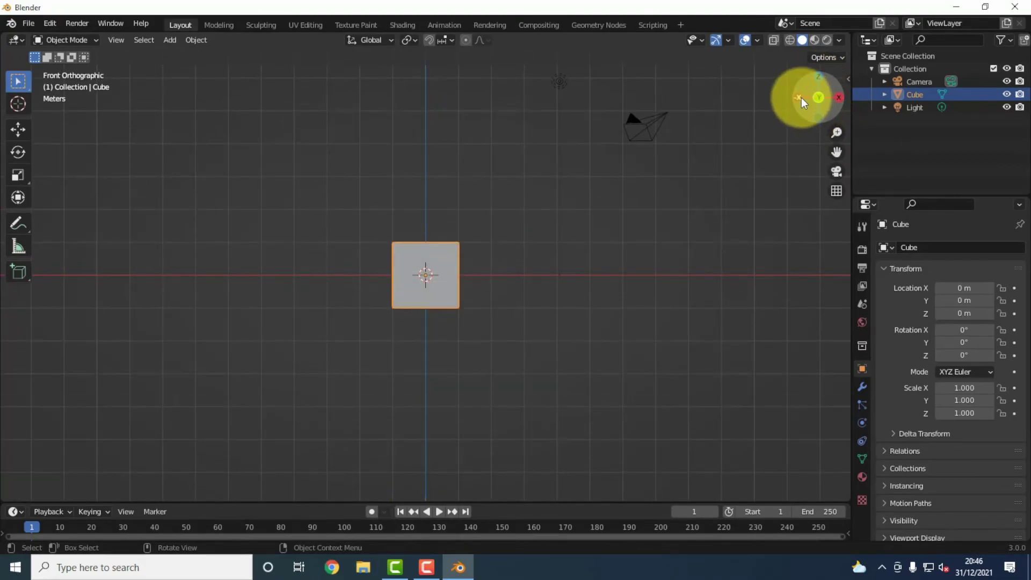
left_click(801, 98)
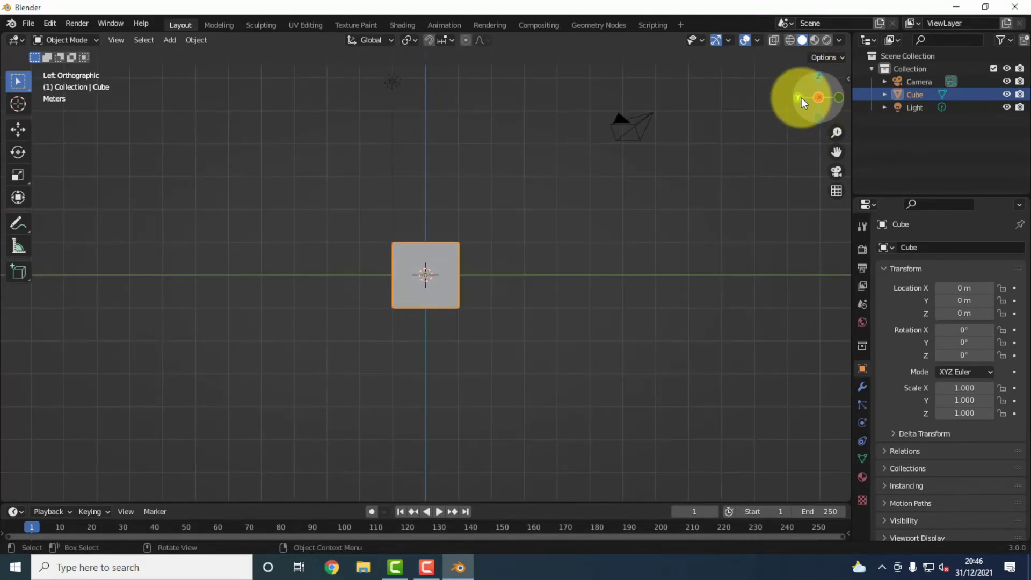
left_click(838, 190)
left_click(837, 173)
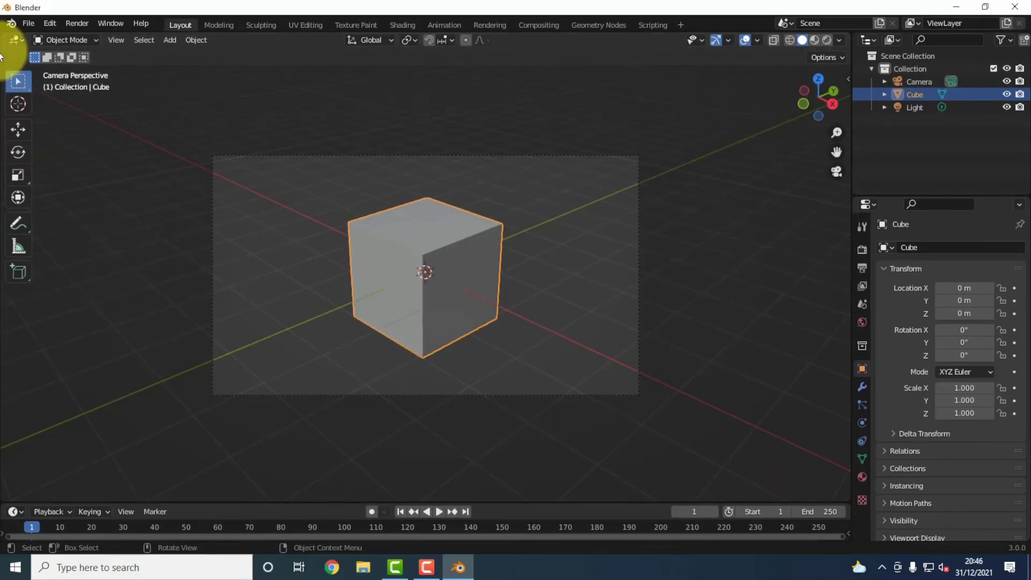
left_click(27, 23)
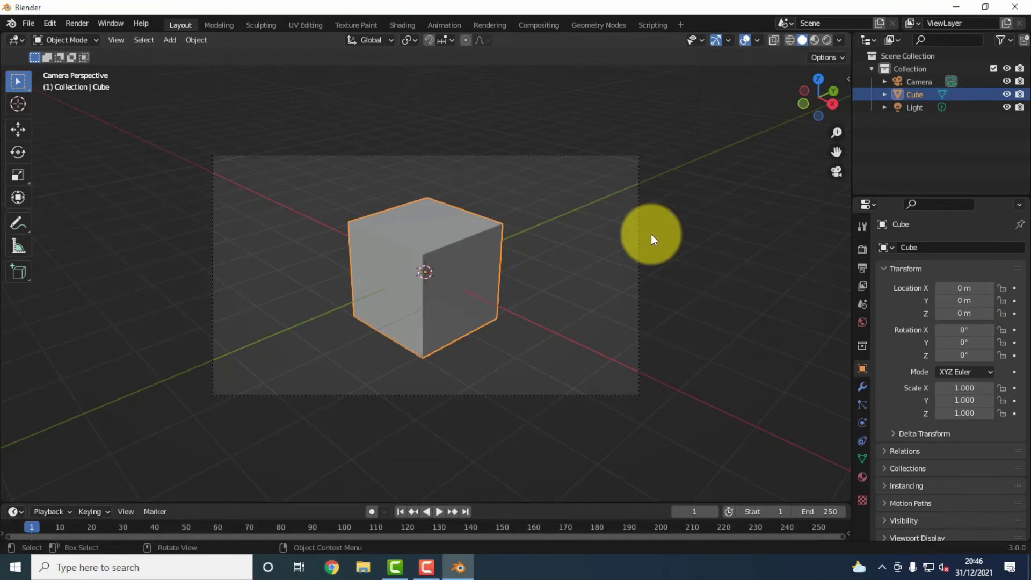
Quit Blender, choosing Don't Save for the scene.
left_click(1015, 6)
left_click(534, 307)
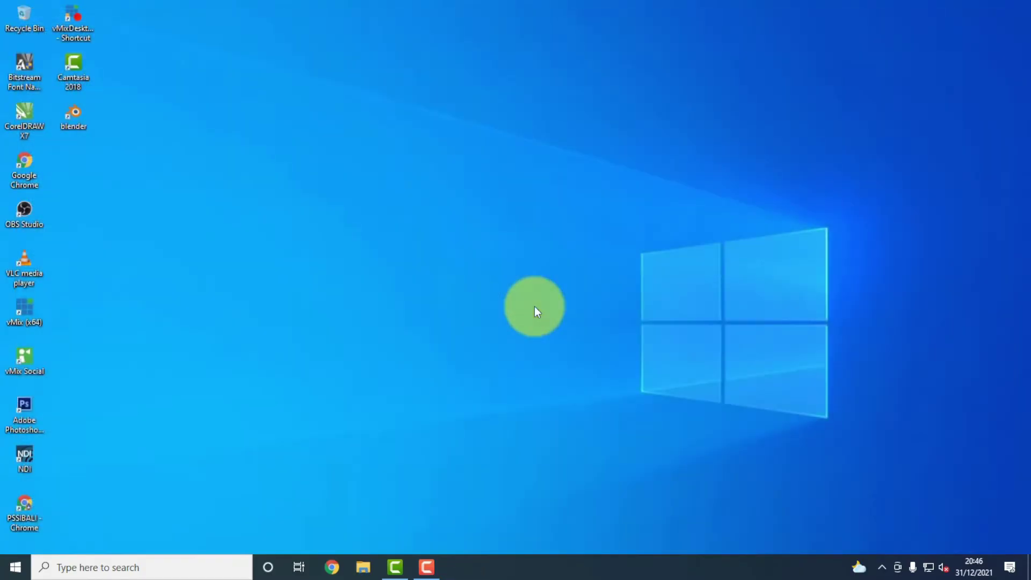